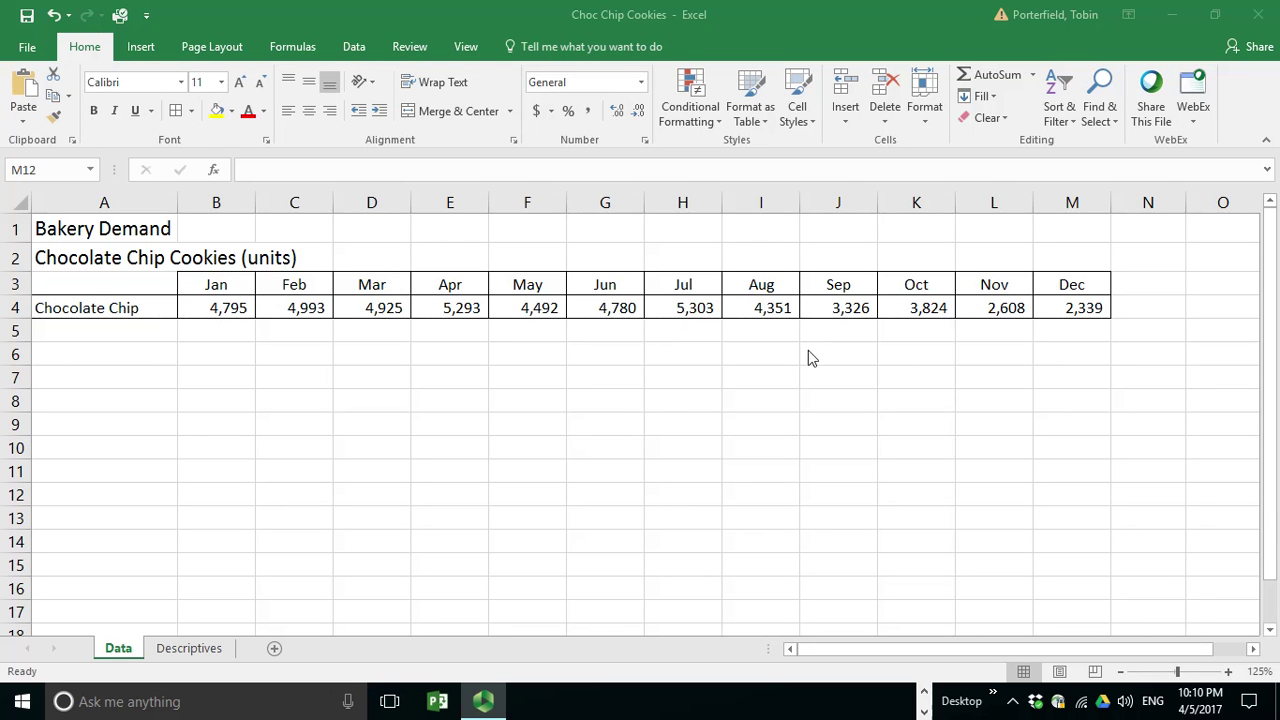
Change A4 to 'Chocolate Chip Demand', fix its spacing, and widen column A to fit.
click(145, 312)
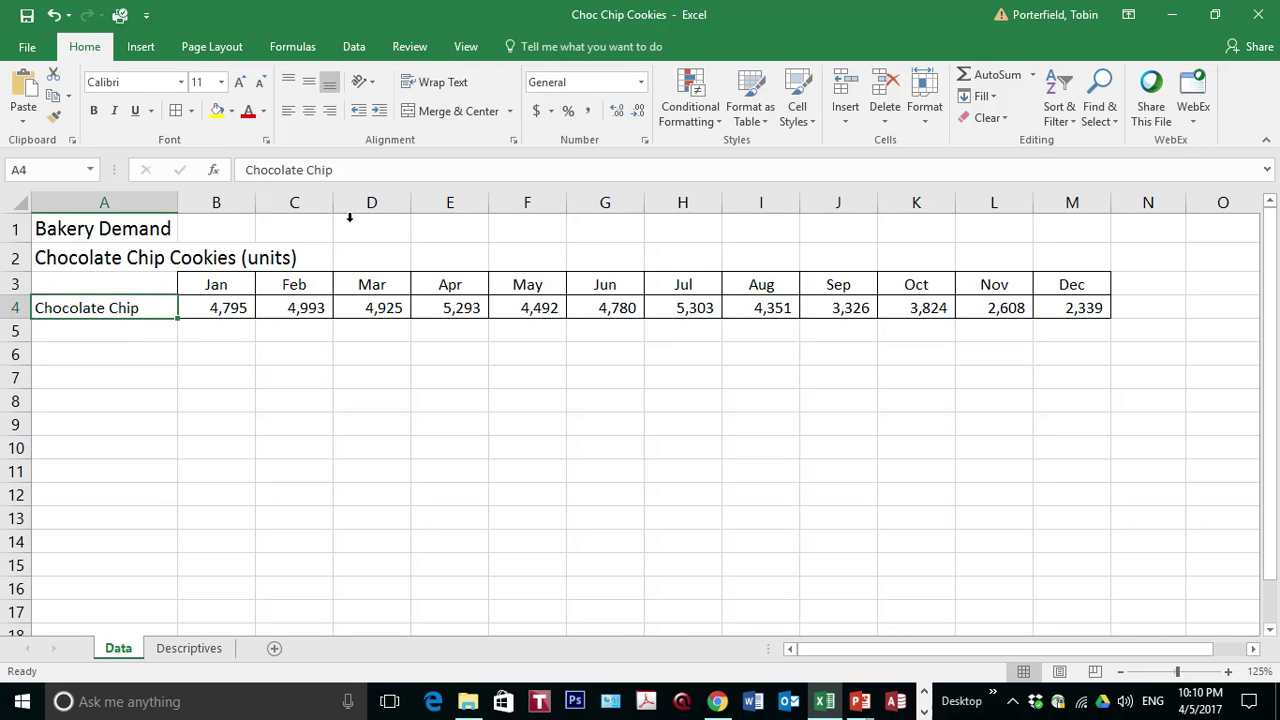
click(357, 176)
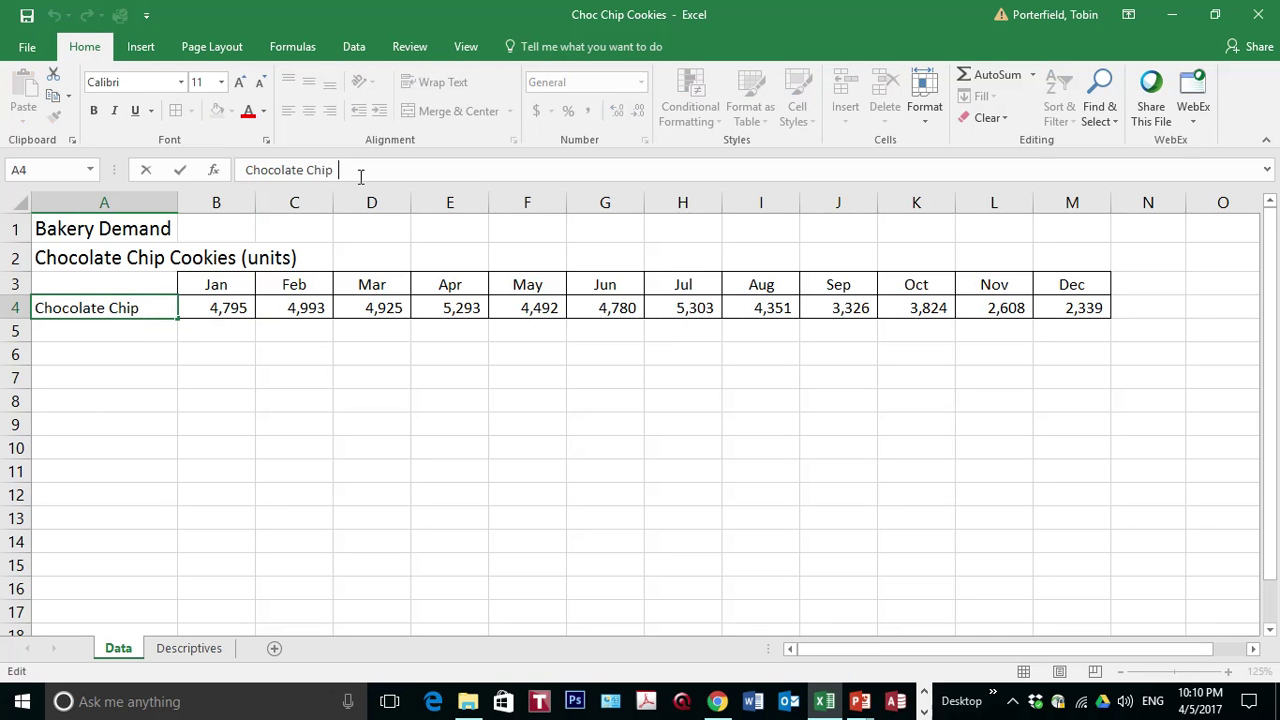
text(Demand)
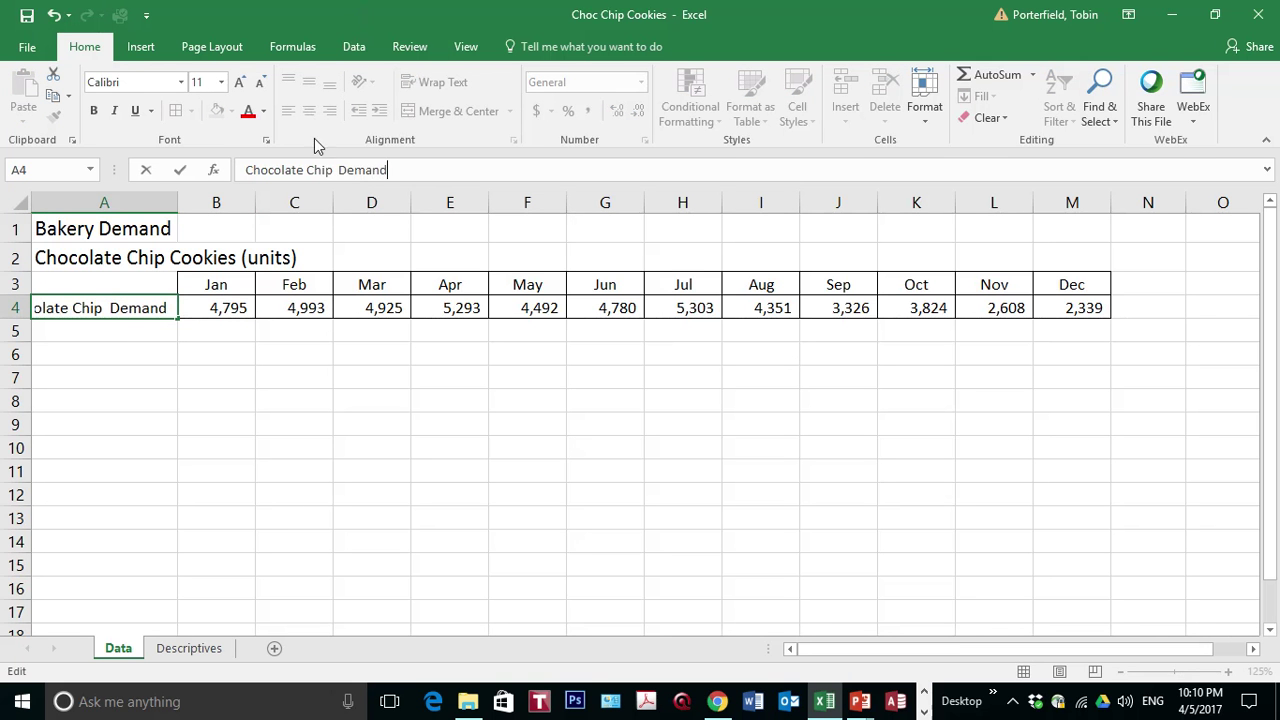
drag(349, 171, 338, 171)
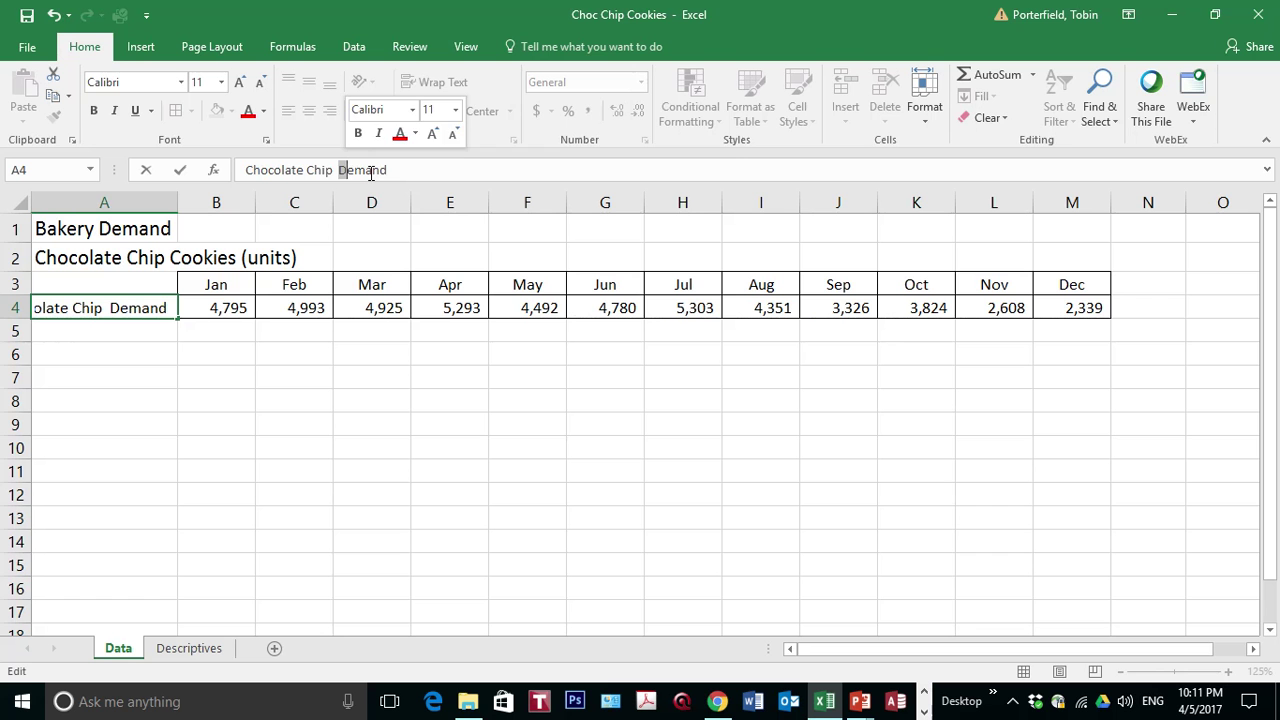
key(Left)
key(BackSpace)
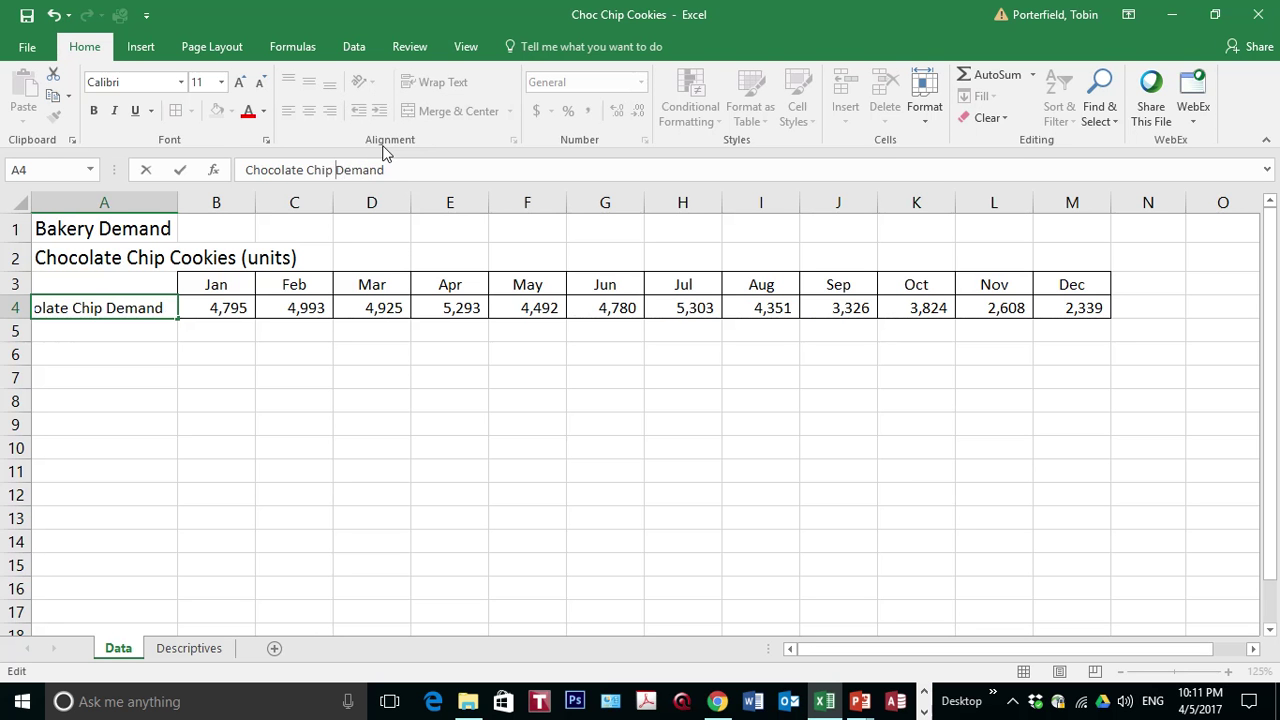
key(Return)
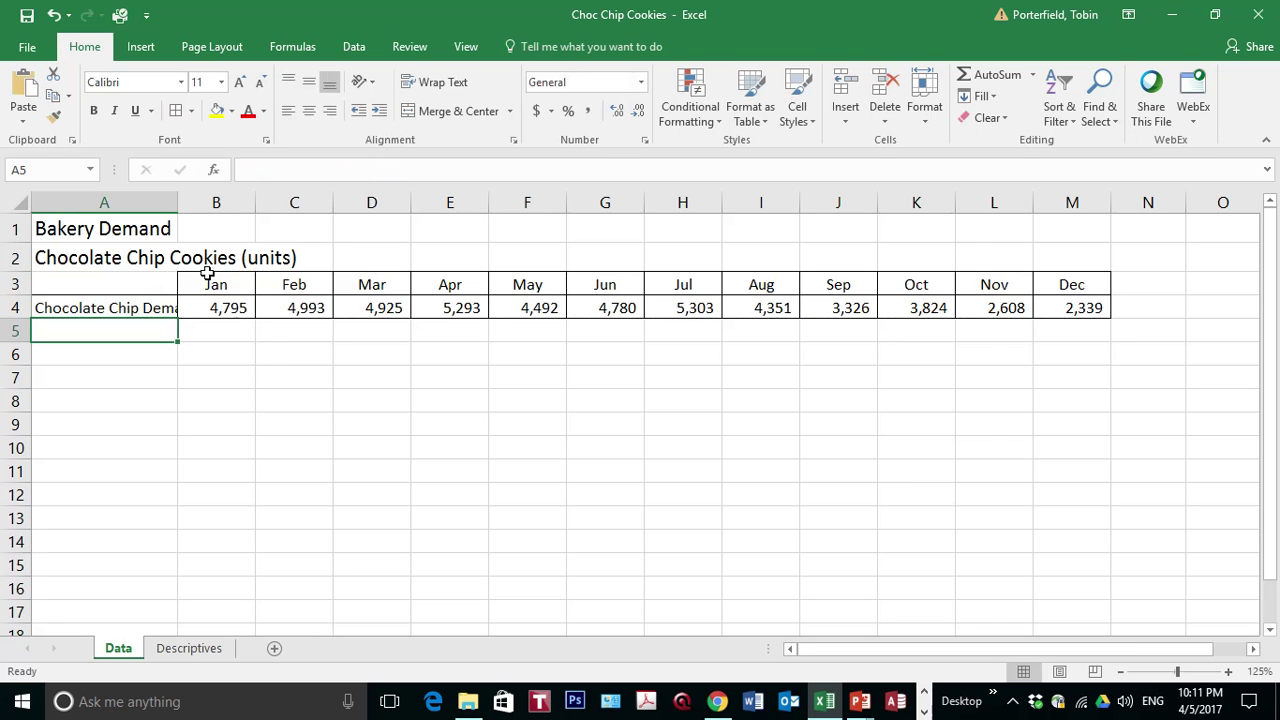
drag(186, 208, 212, 205)
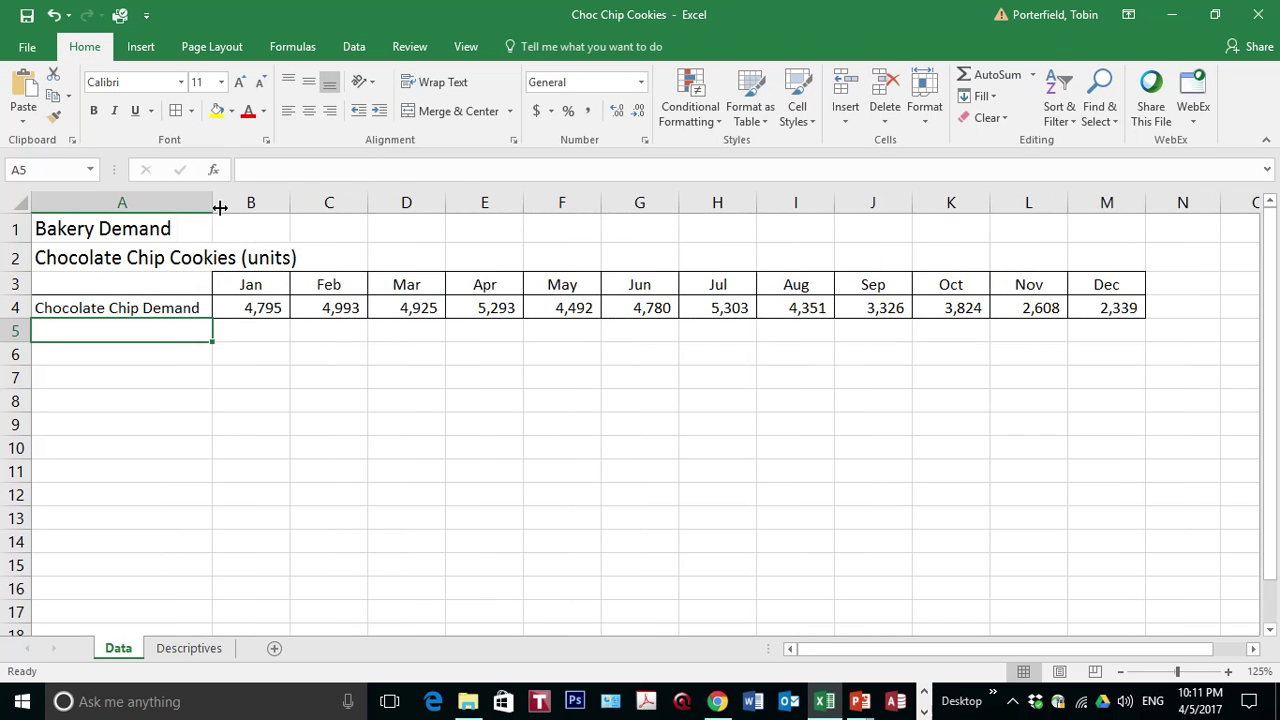
click(297, 381)
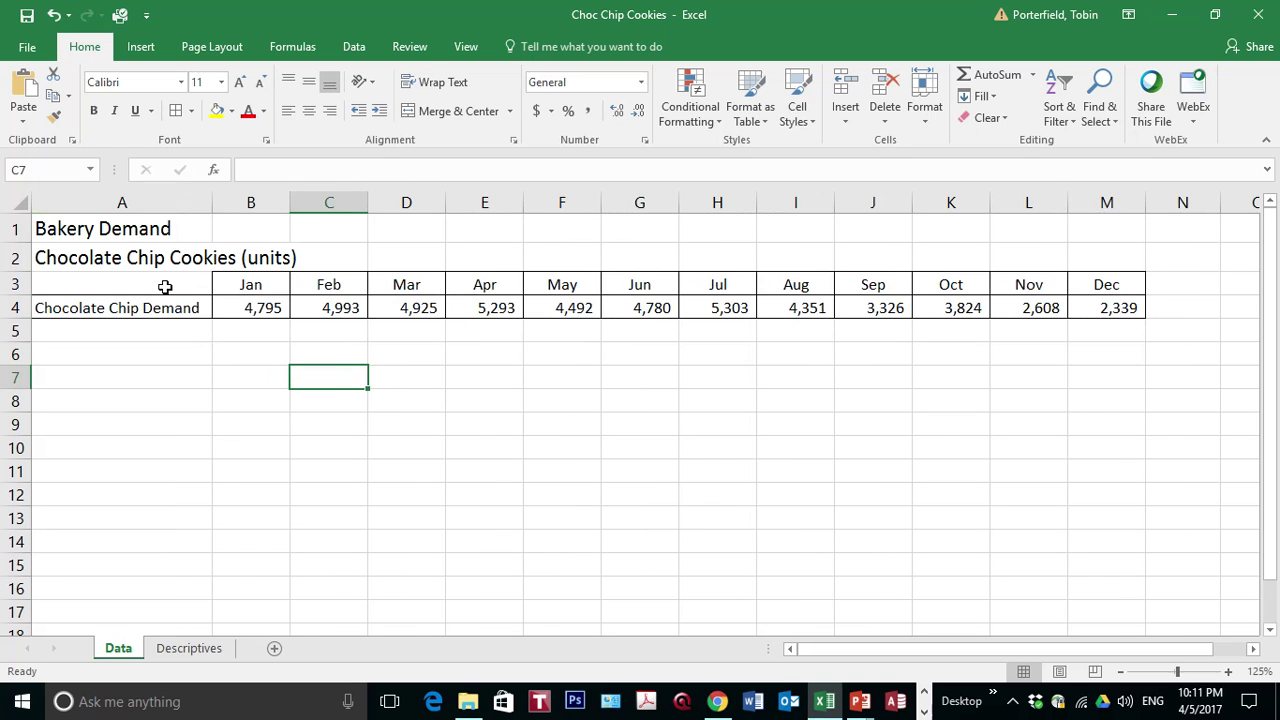
Insert a Line with Markers chart from the month headings and demand figures in A3:M4.
drag(165, 287, 1103, 314)
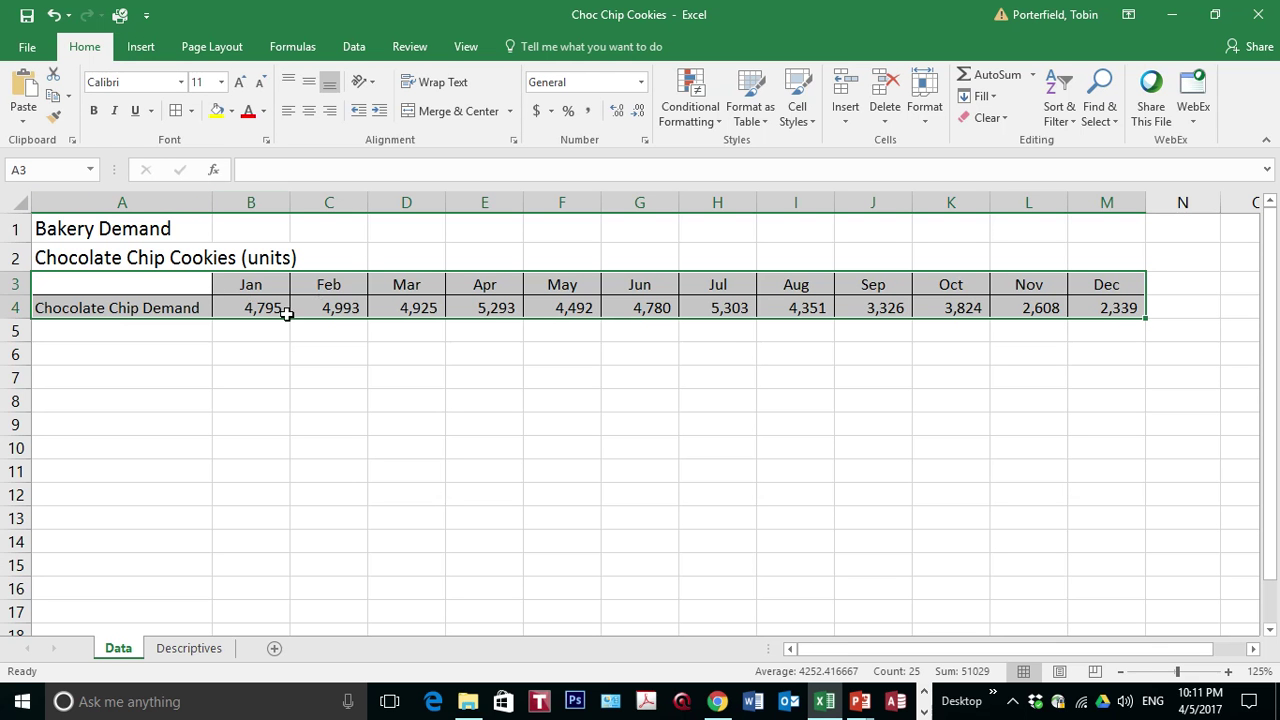
click(141, 47)
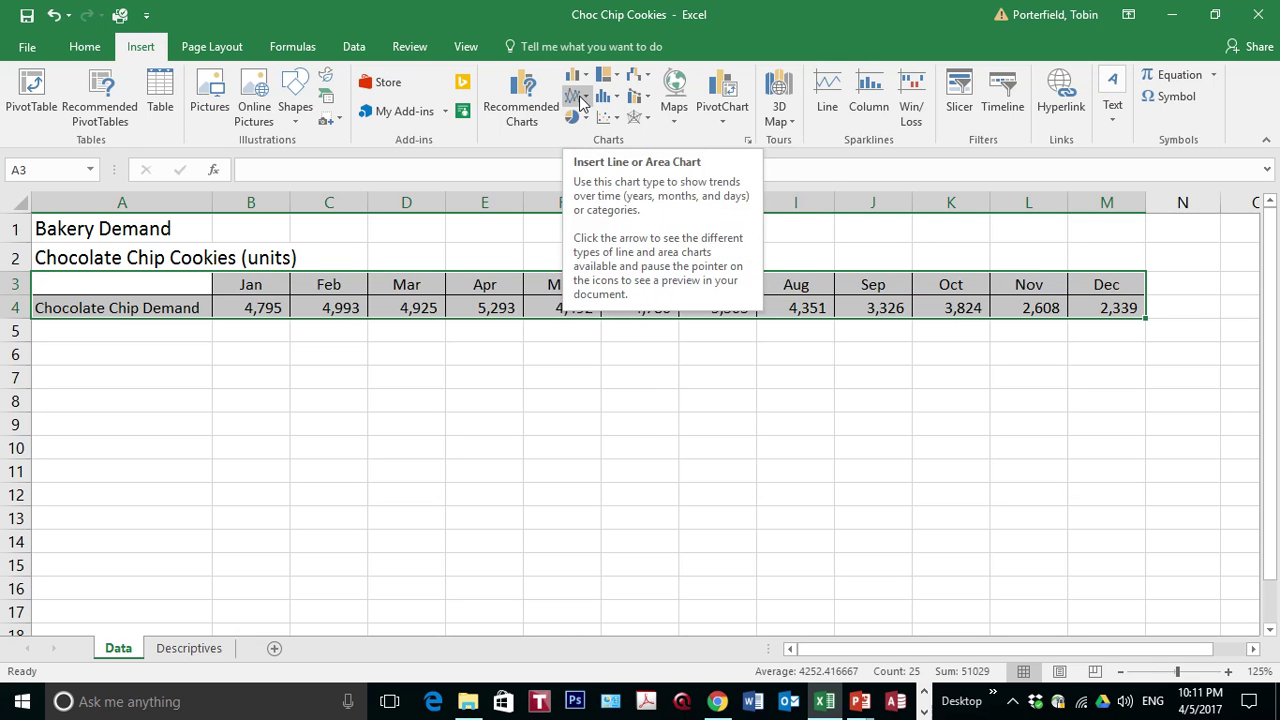
click(583, 100)
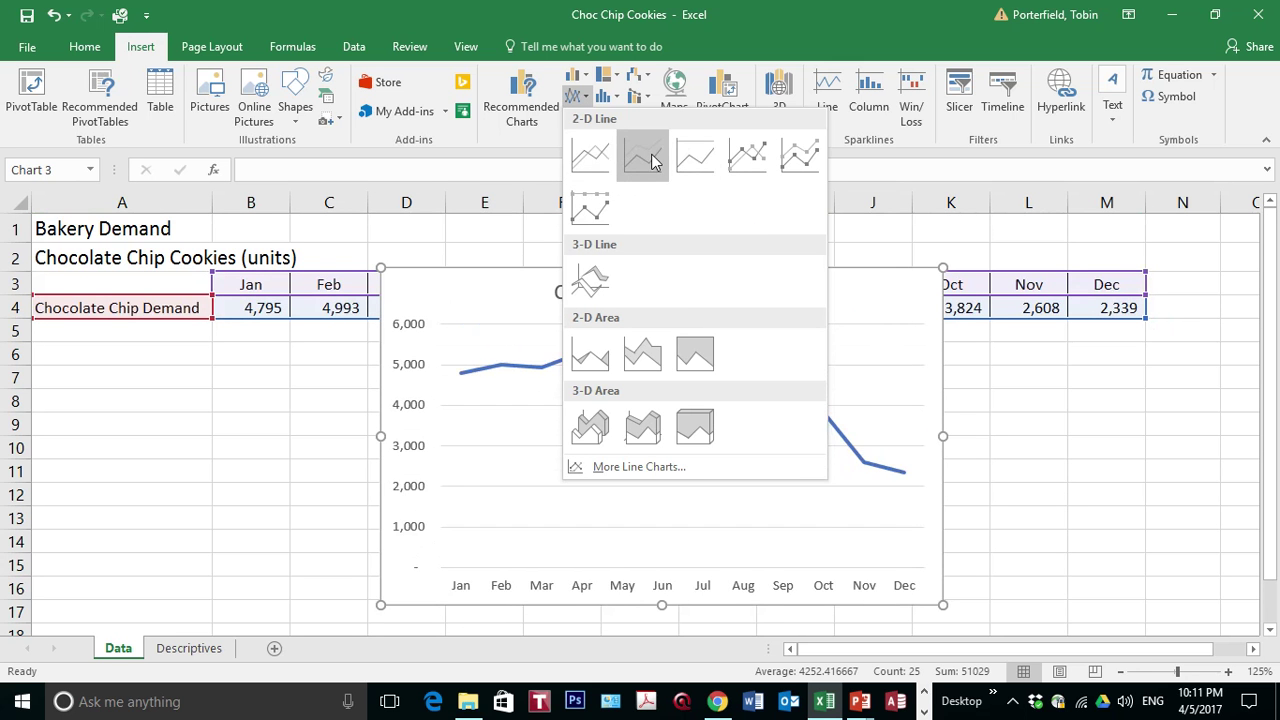
click(760, 170)
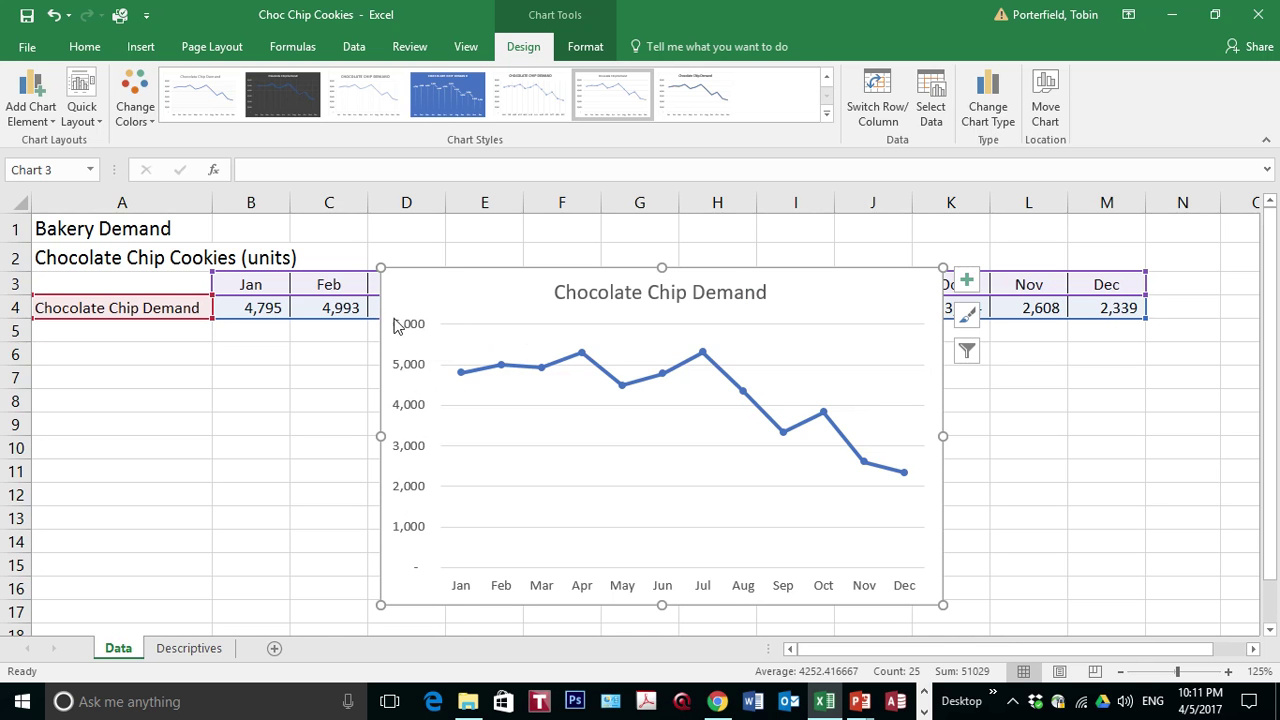
Add a primary vertical axis title reading 'Demand in units' in place of the placeholder.
click(48, 120)
mouse_move(59, 164)
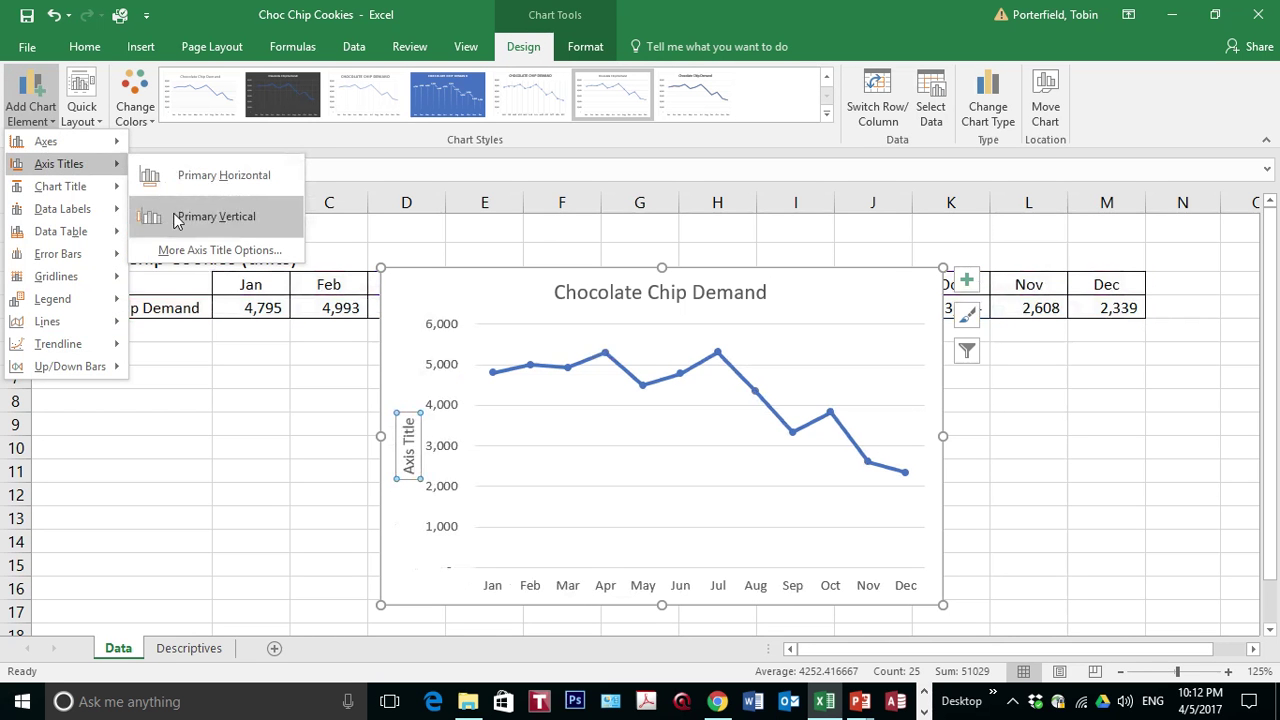
click(176, 215)
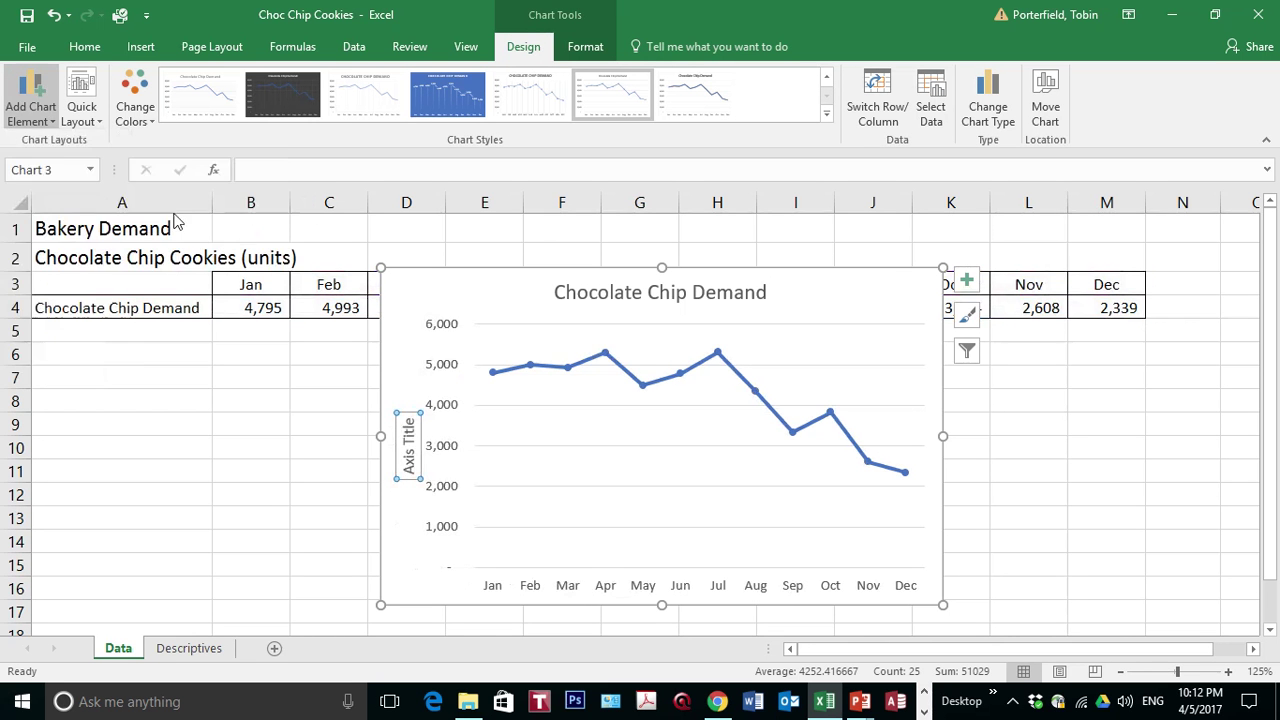
click(426, 452)
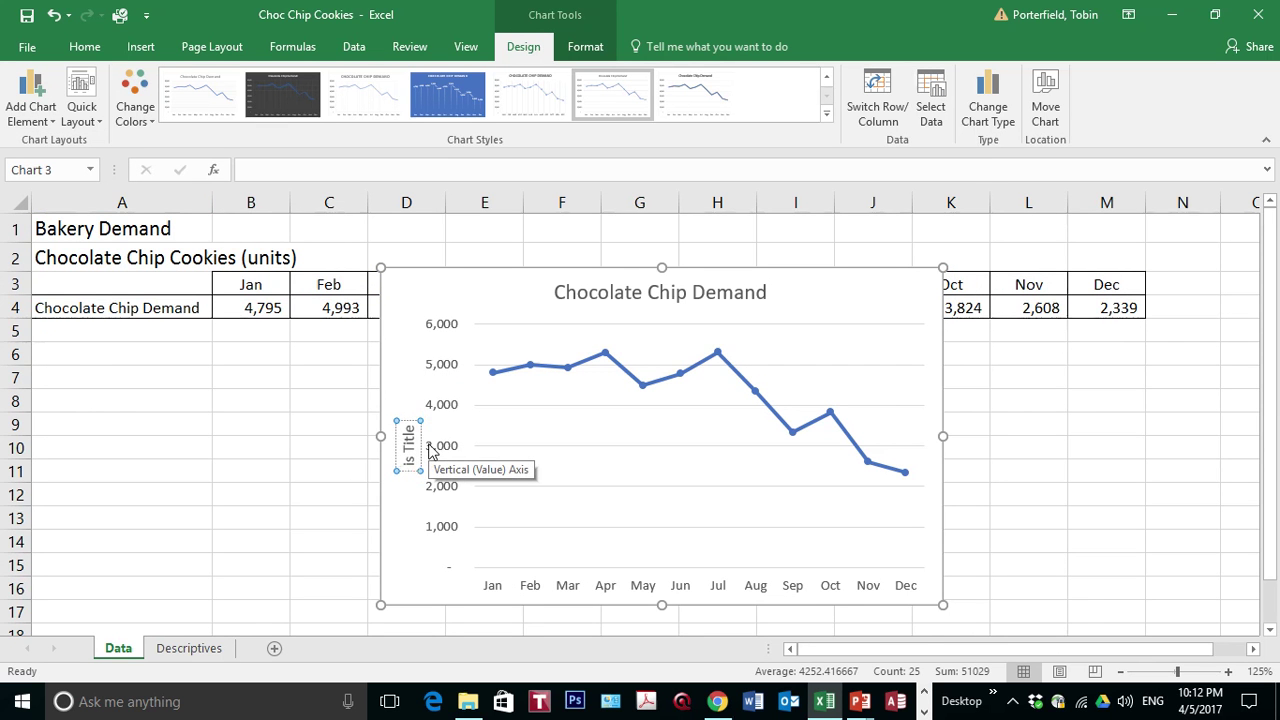
text(Demand )
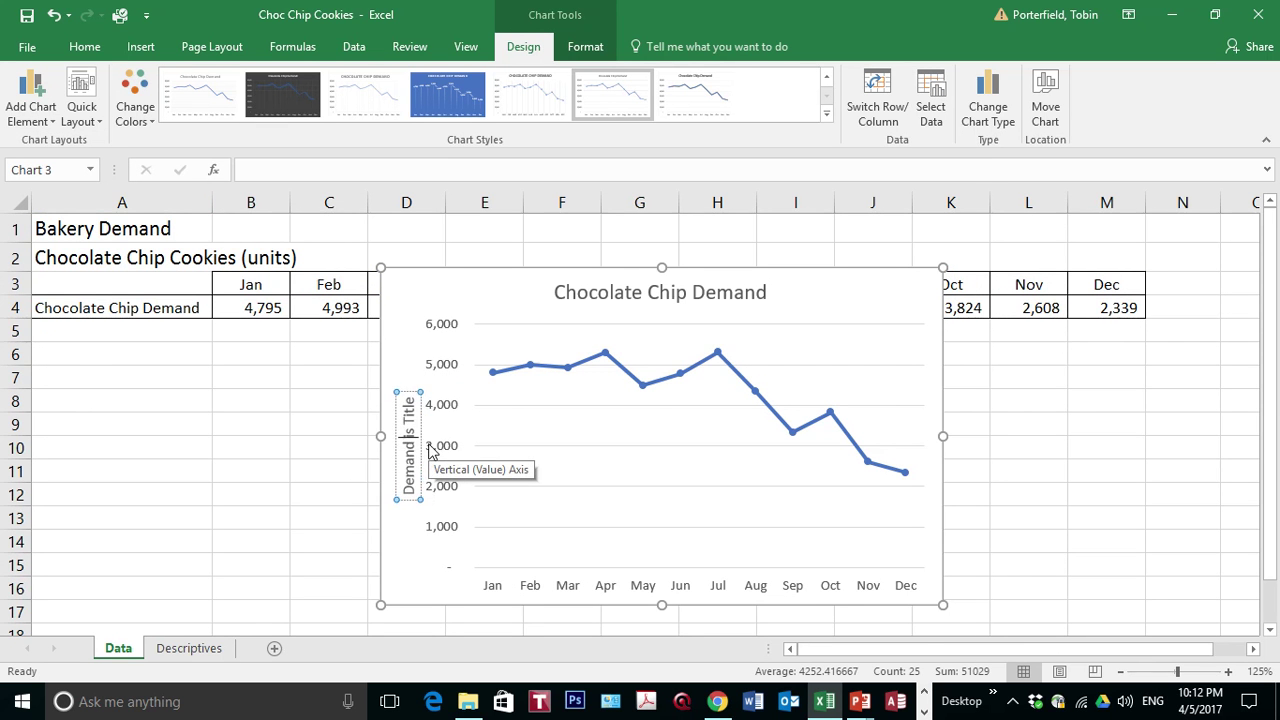
text(in units)
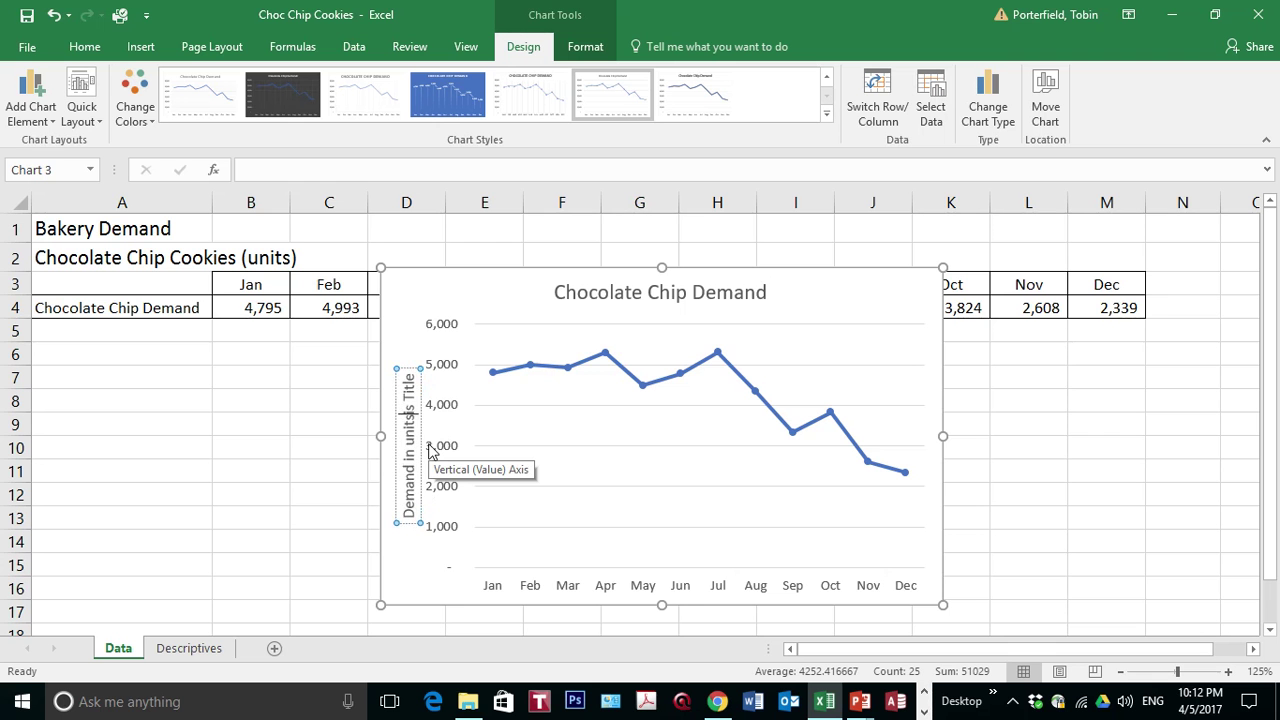
key(Delete)
key(Delete)
key(Delete)
key(Delete)
key(Delete)
key(Delete)
key(Delete)
key(Delete)
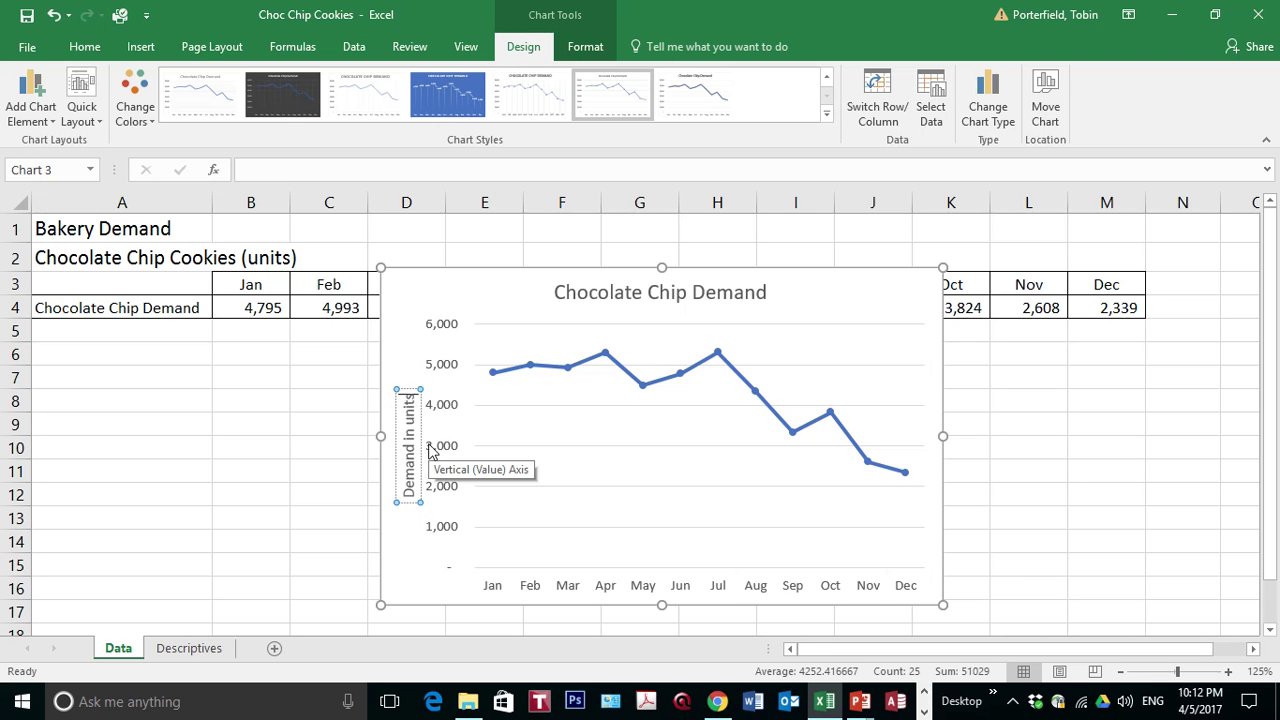
click(975, 568)
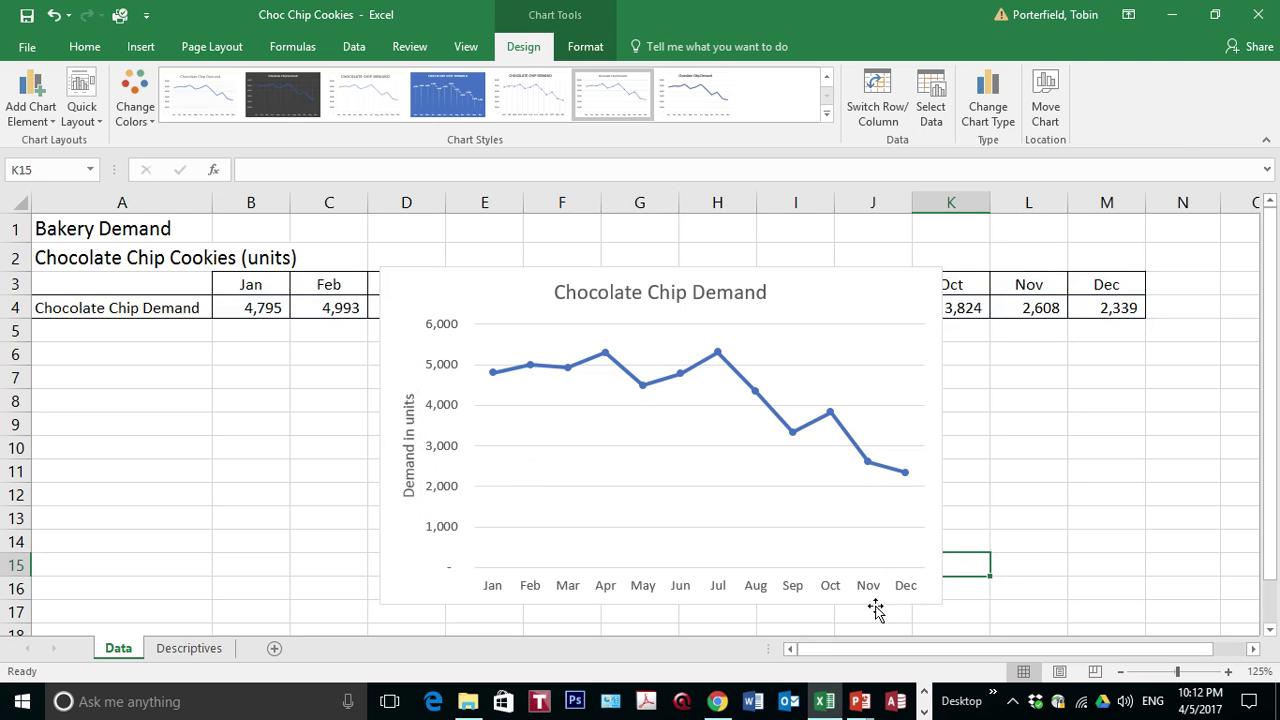
click(620, 586)
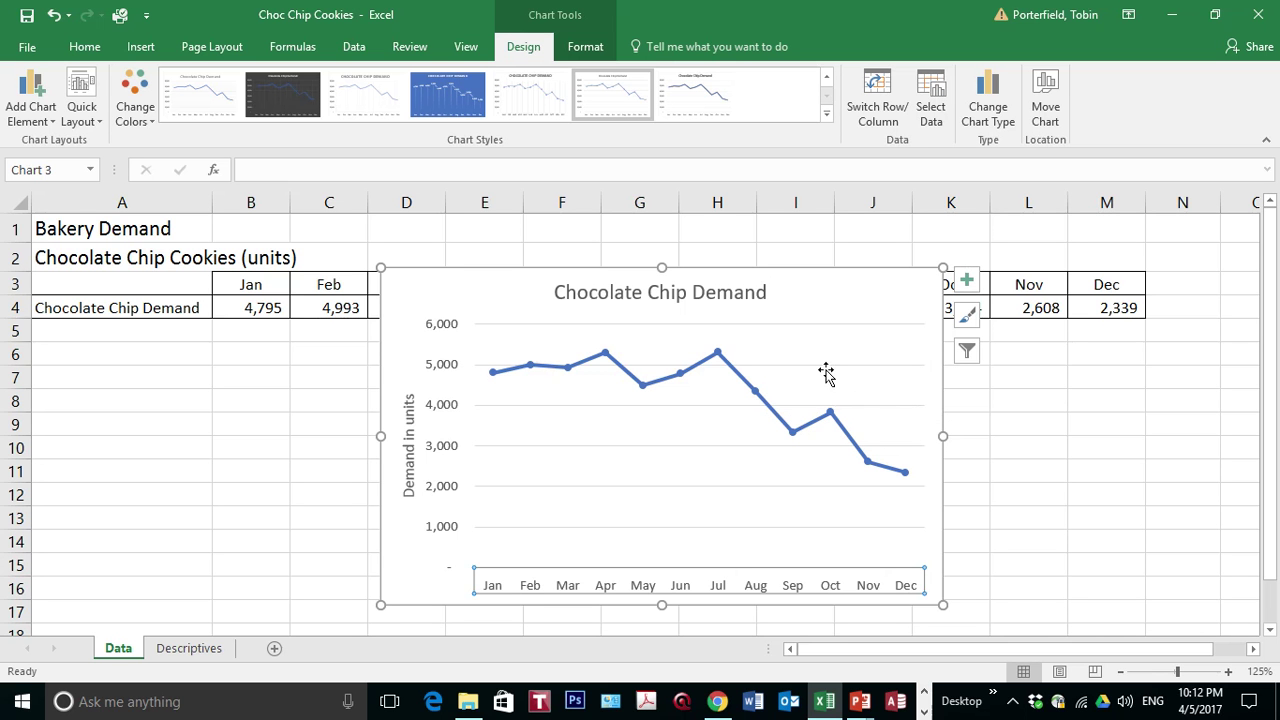
mouse_move(755, 391)
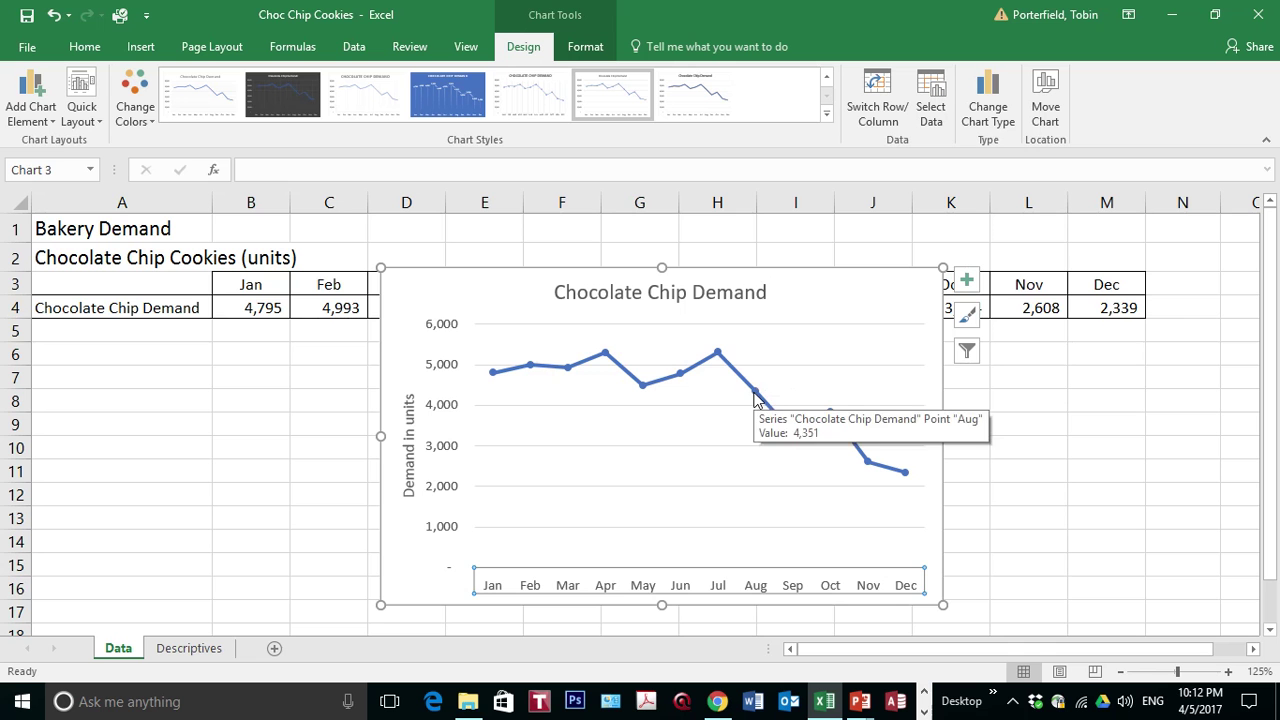
Add a default Linear trendline to the Chocolate Chip Demand data series.
click(755, 399)
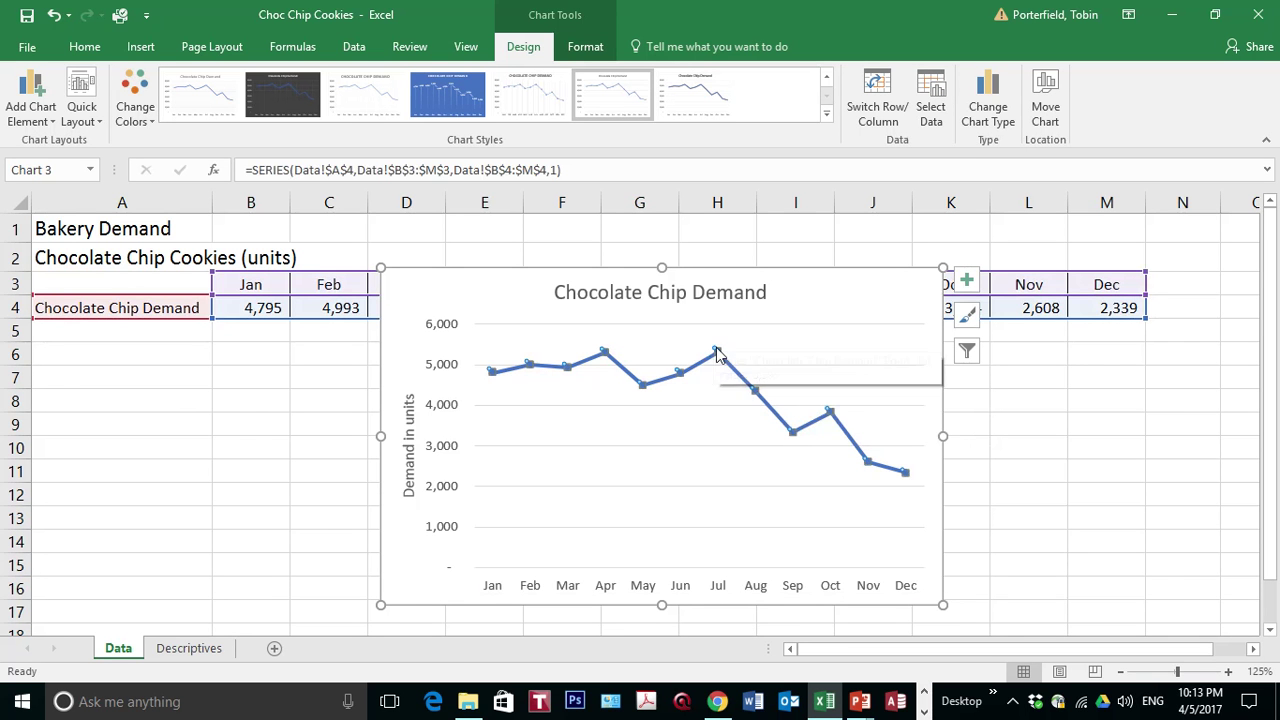
mouse_move(717, 353)
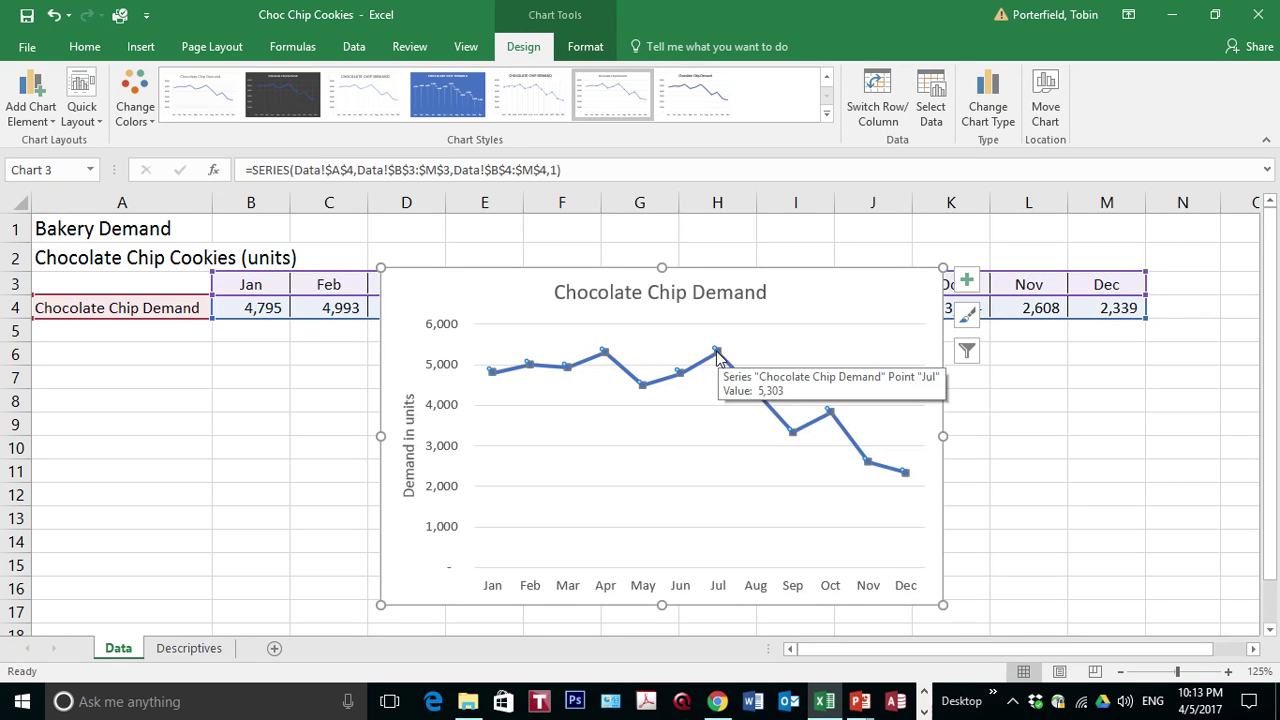
right_click(720, 358)
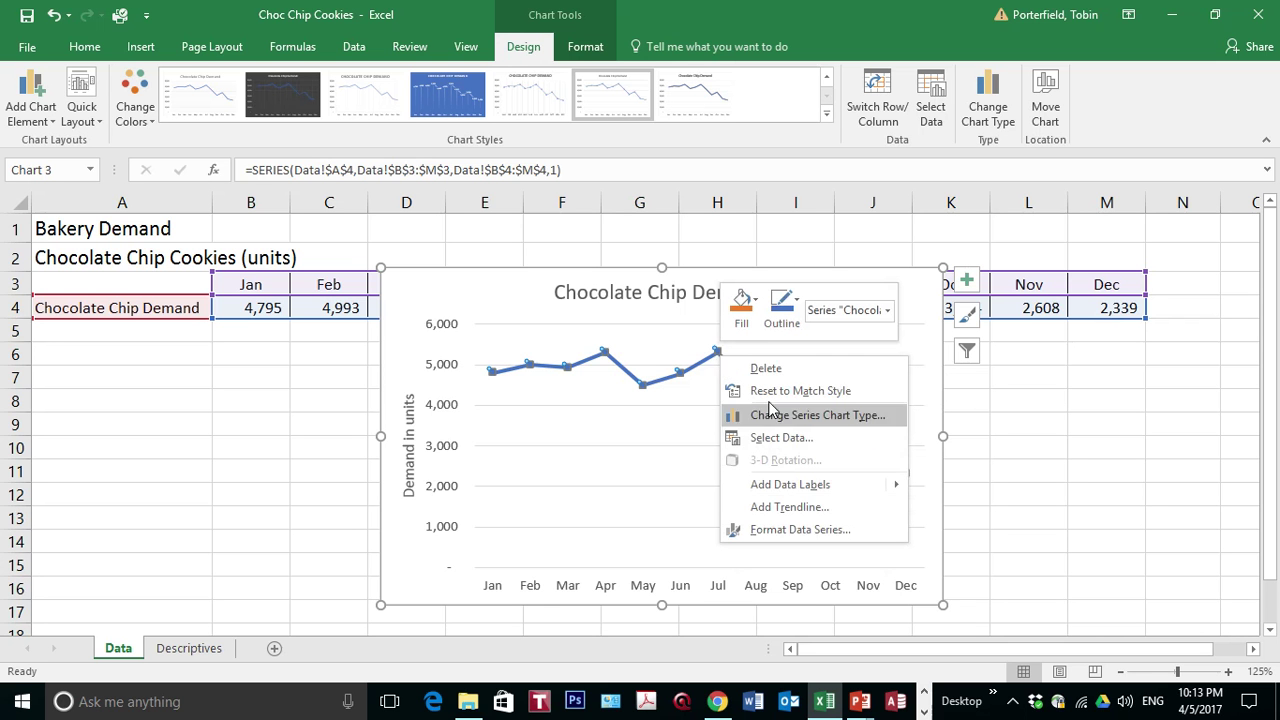
click(773, 507)
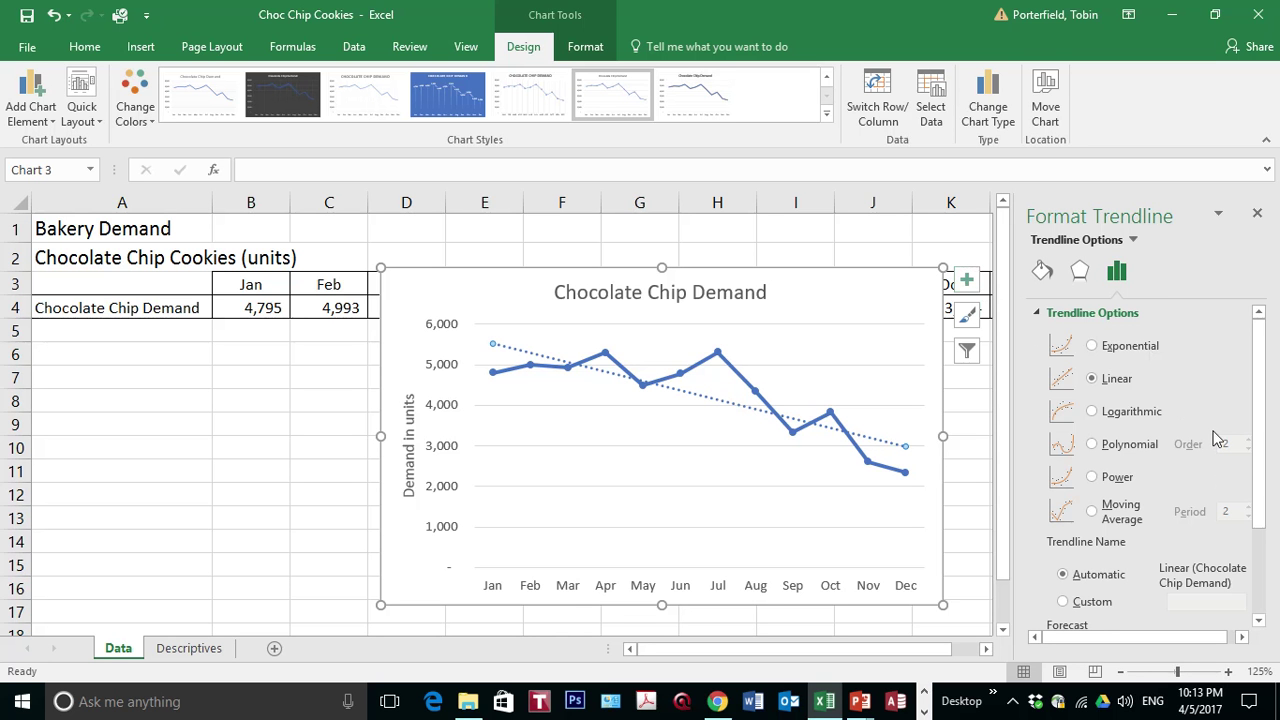
Display the trendline equation y = -230.5x + 5750.7 and R² 0.6763, moving the label clear of the line.
scroll(1217, 438, down, 1)
scroll(1217, 438, down, 1)
scroll(1217, 438, down, 1)
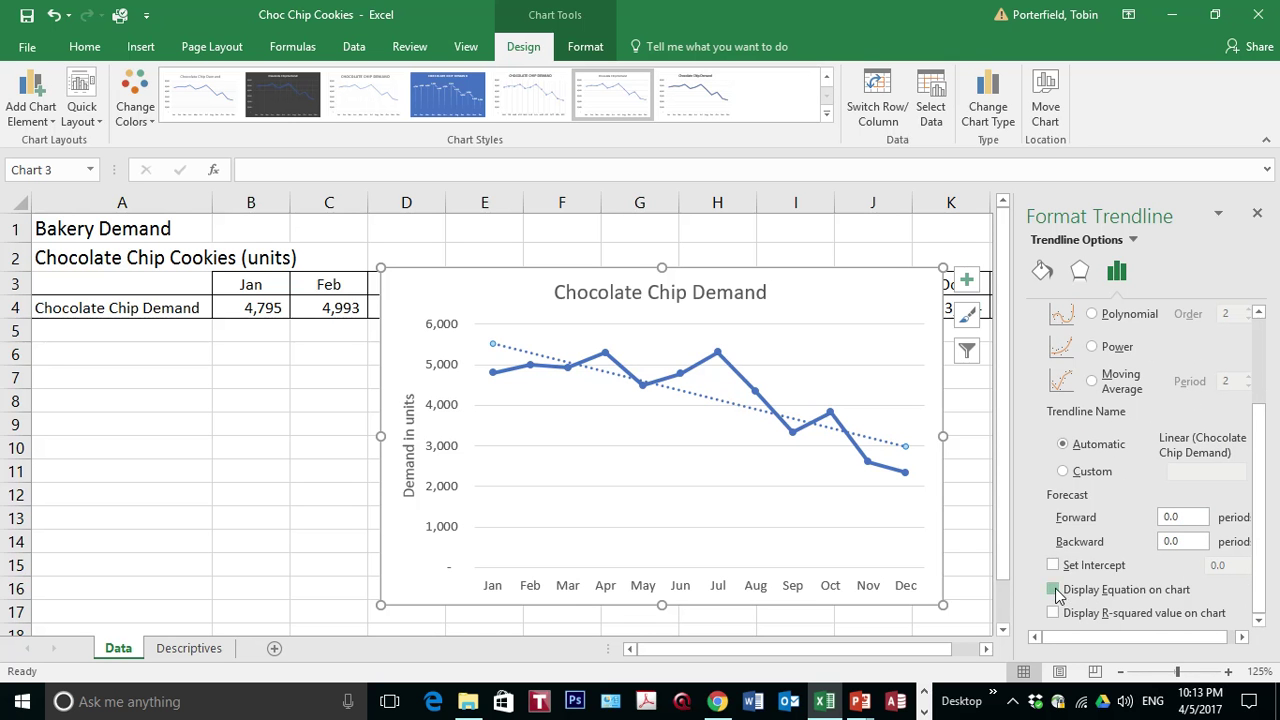
click(1055, 590)
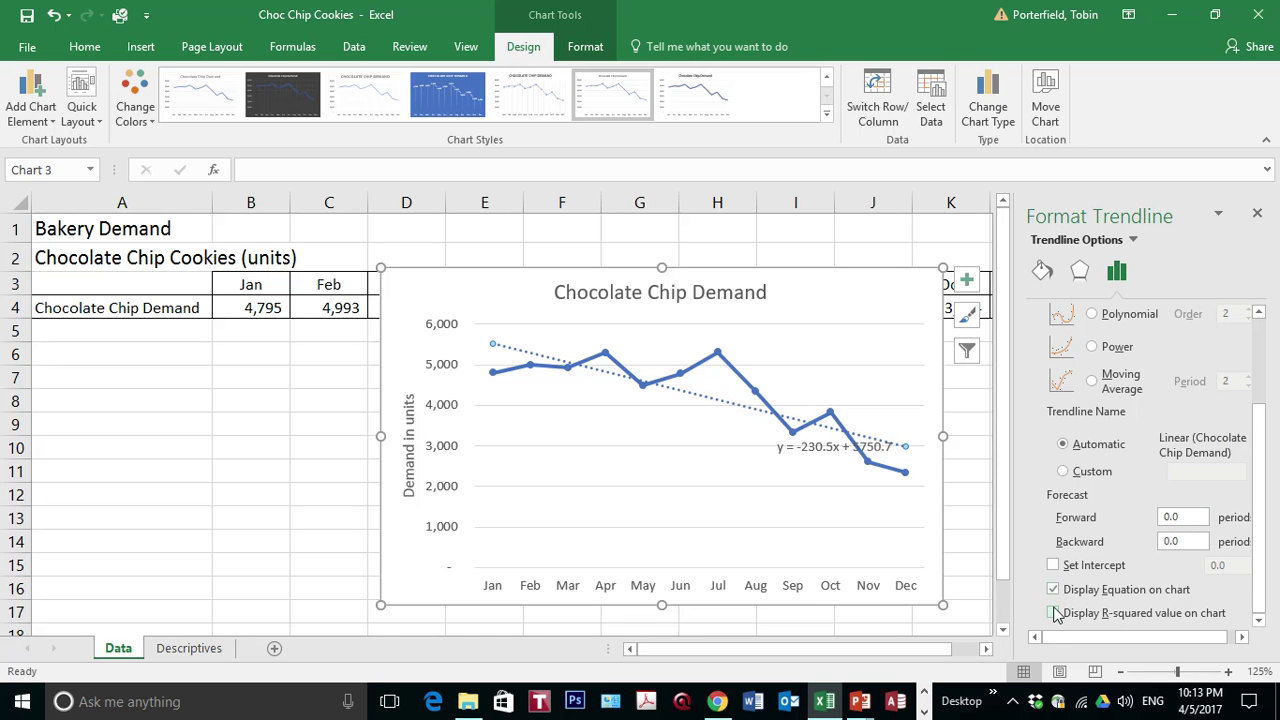
click(1053, 613)
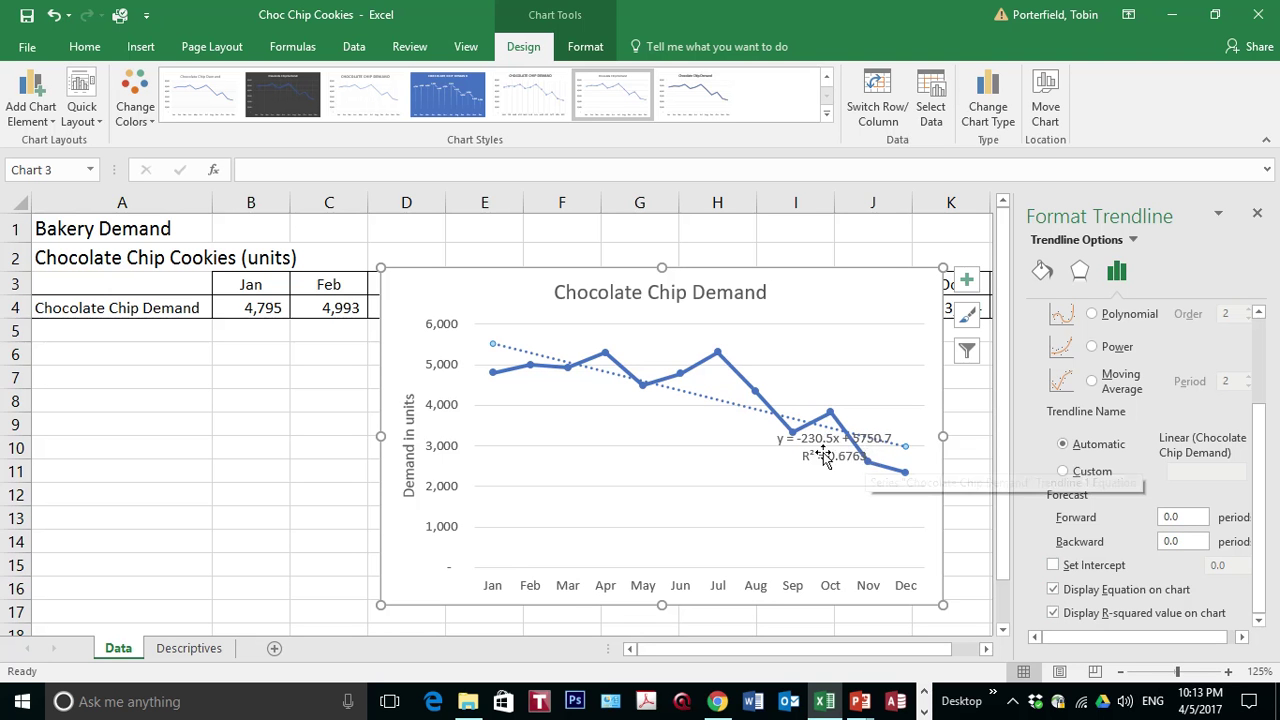
mouse_move(824, 456)
mouse_down()
mouse_move(865, 355)
mouse_move(847, 371)
mouse_up()
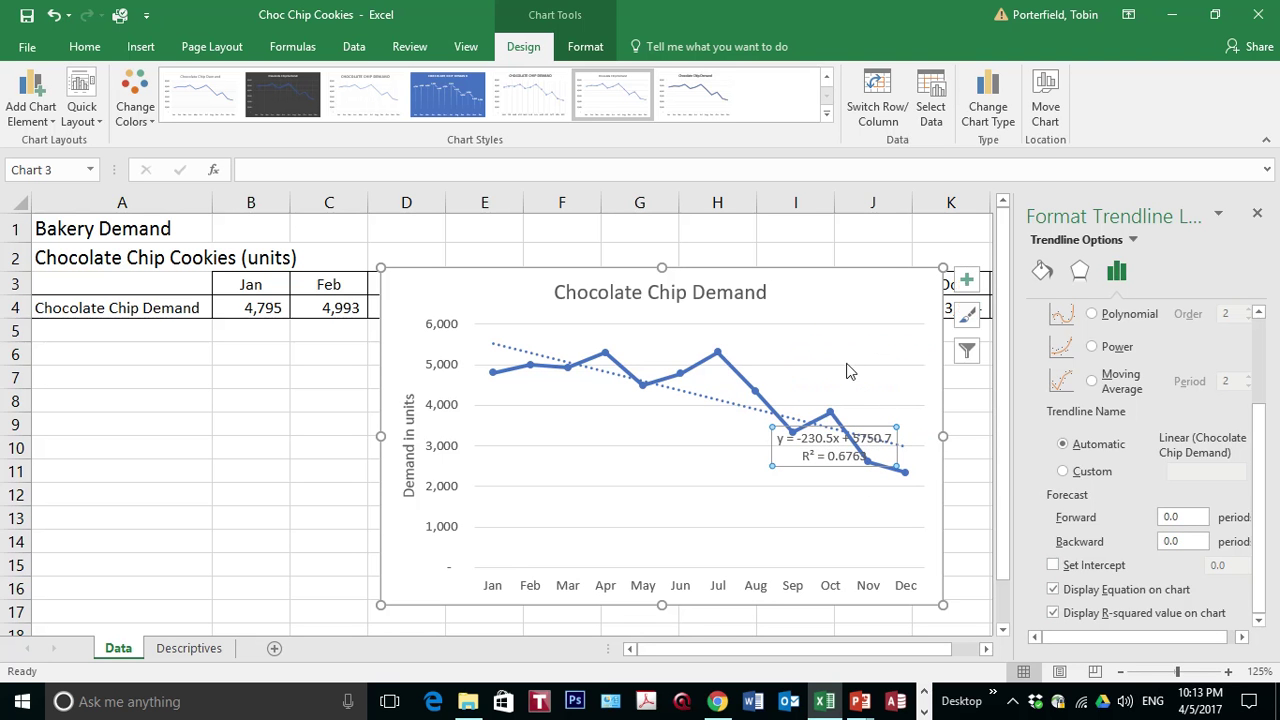